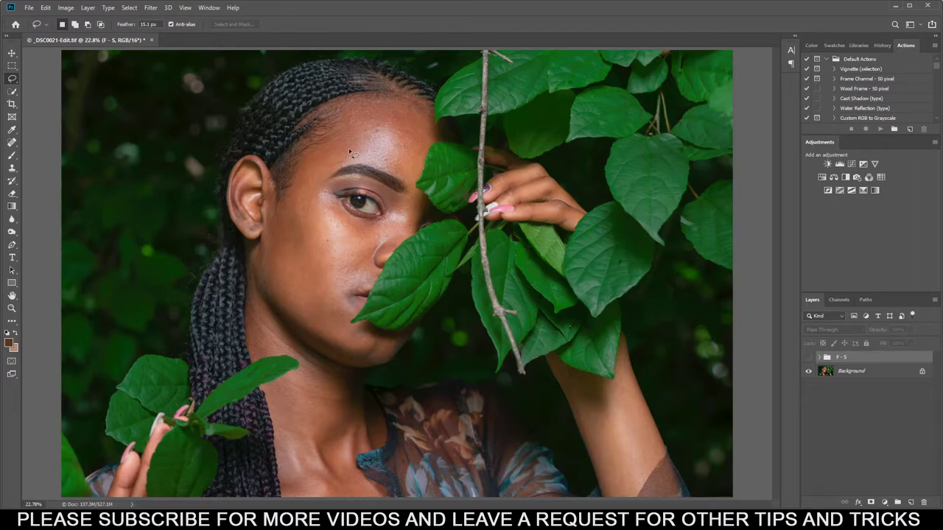
Step: Toggle the F - S group on and off to compare the retouch with the original, leaving it visible
click(807, 357)
click(808, 358)
click(808, 358)
click(808, 358)
click(808, 357)
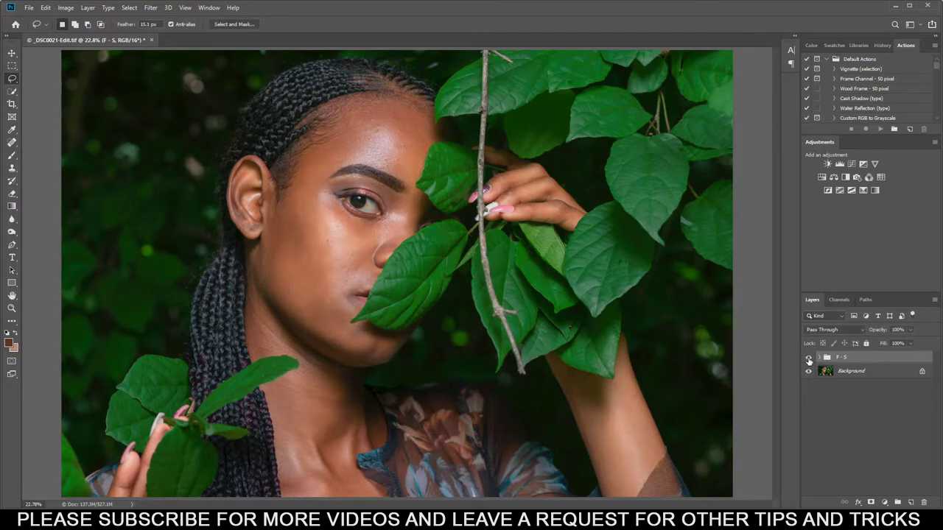
Step: Stamp all visible layers into a new layer above the F - S group, and create a hidden duplicate of it
click(846, 410)
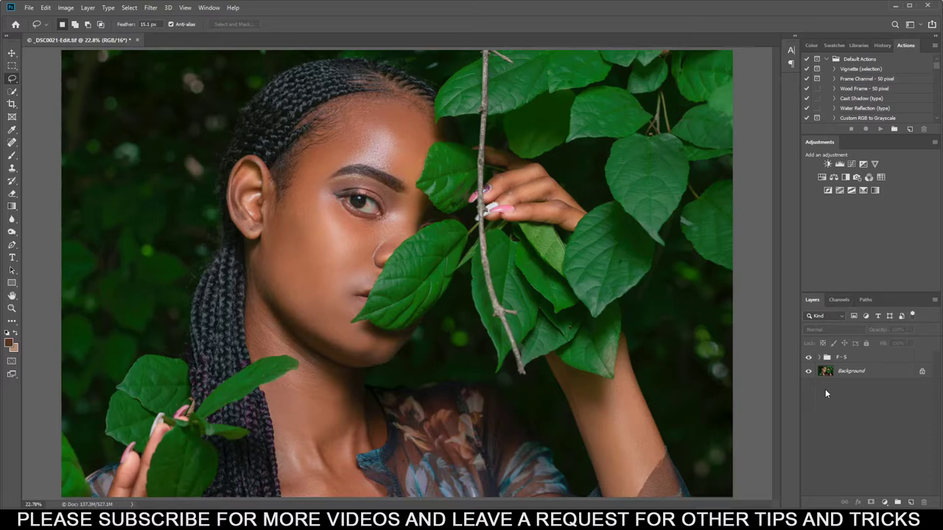
key(ctrl+shift+alt+e)
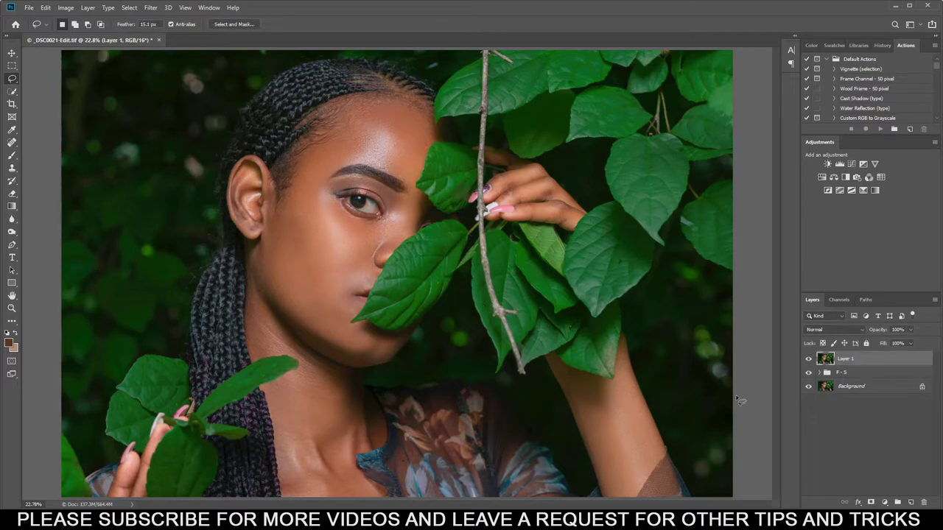
key(ctrl+j)
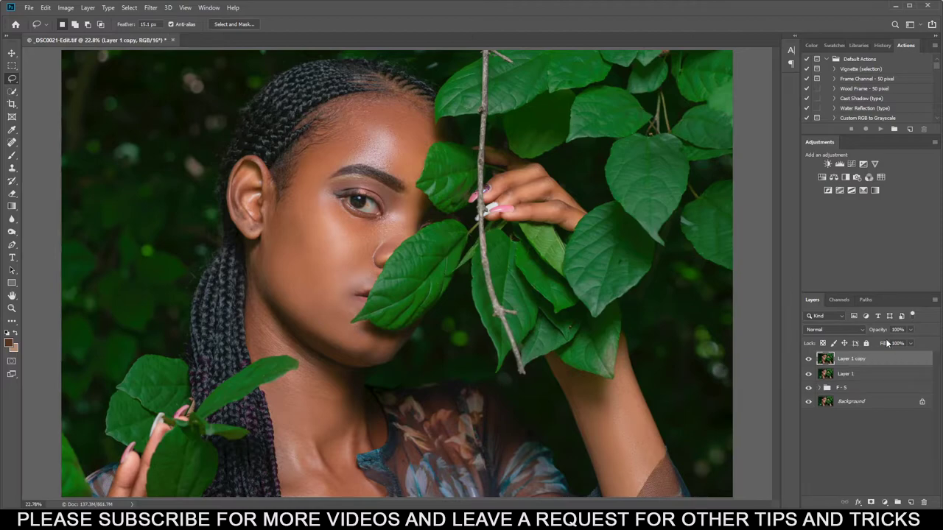
click(808, 358)
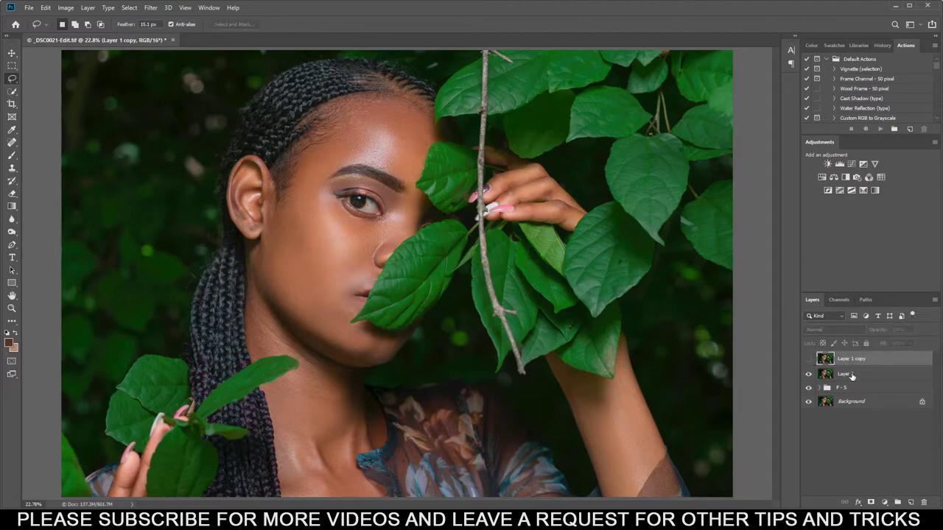
Step: Rename the stamped layer to d and its hidden duplicate above it to b
double_click(846, 374)
text(d)
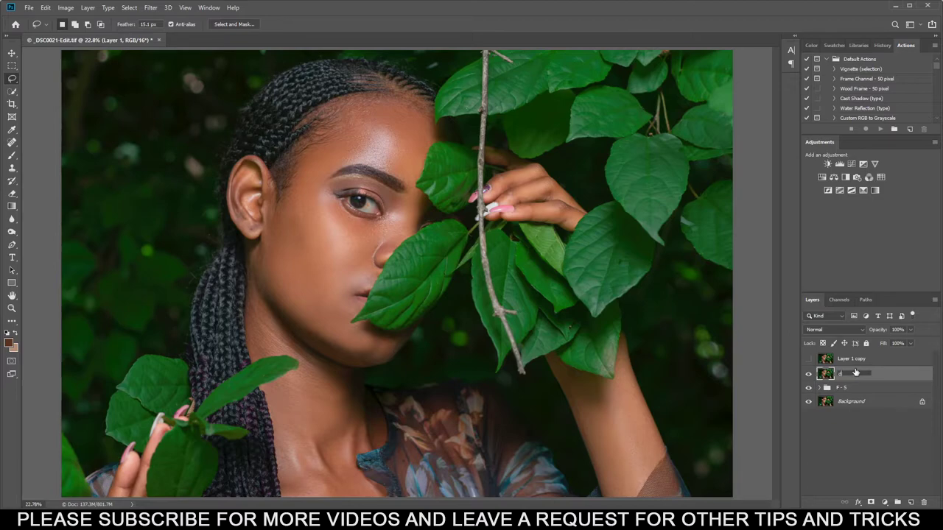
double_click(853, 360)
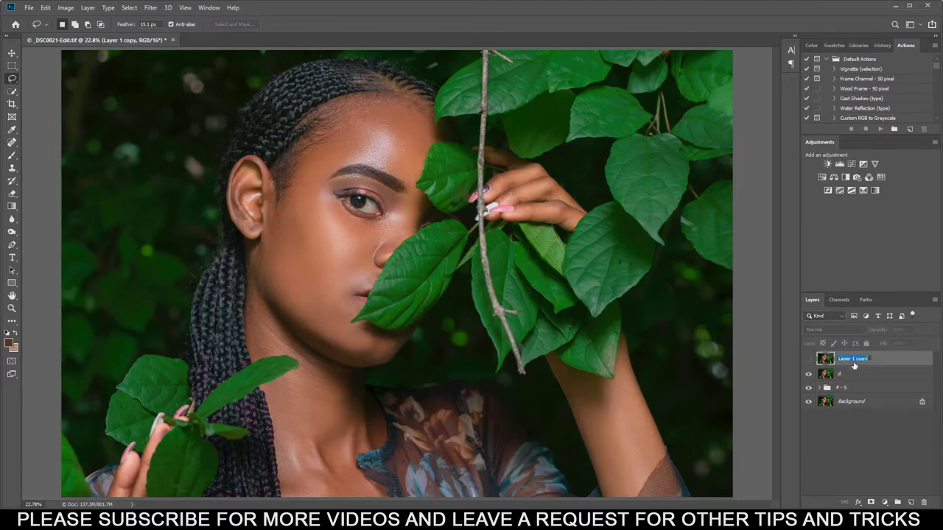
text(b)
Step: Open the blending options of layer d and set its blend mode to Screen
click(846, 375)
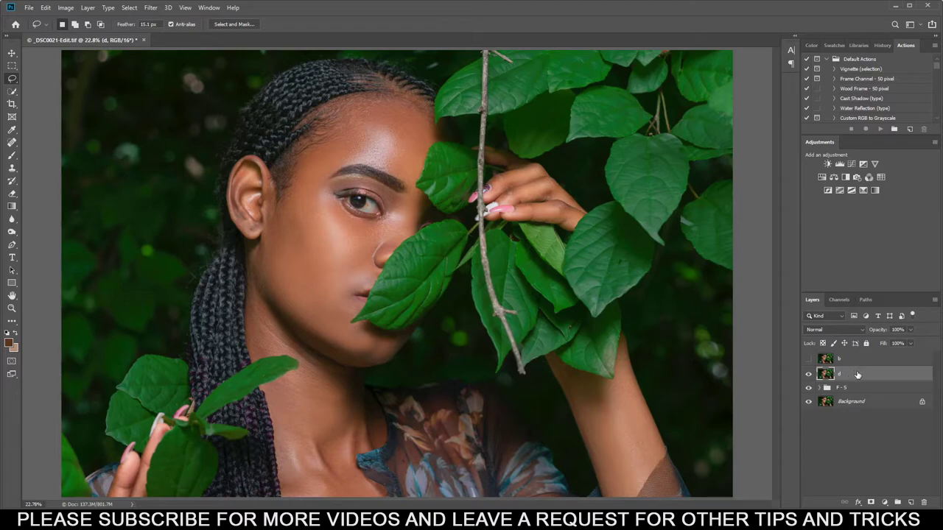
key(h)
double_click(856, 374)
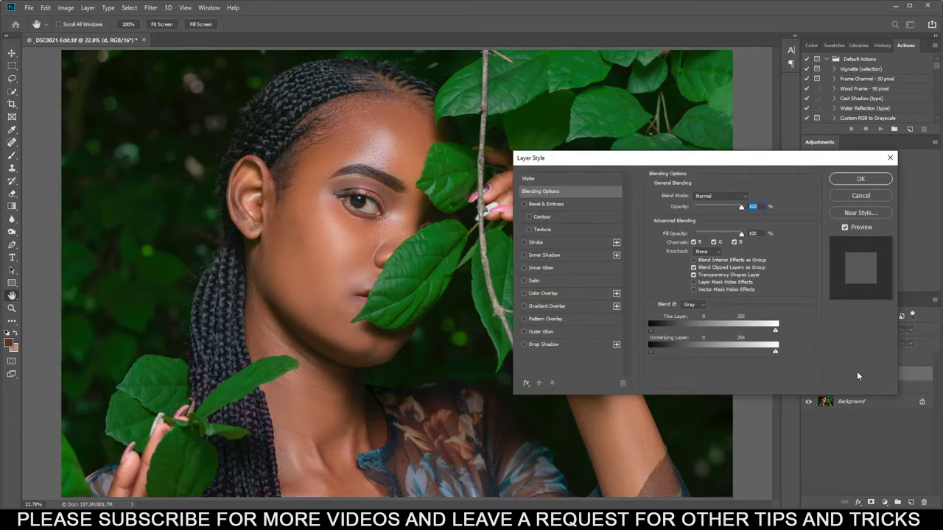
drag(799, 162, 569, 127)
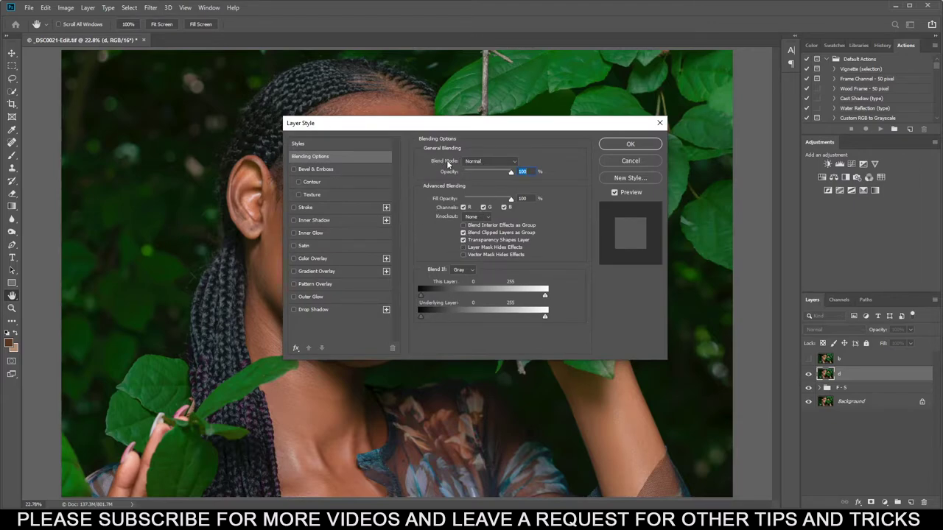
click(477, 161)
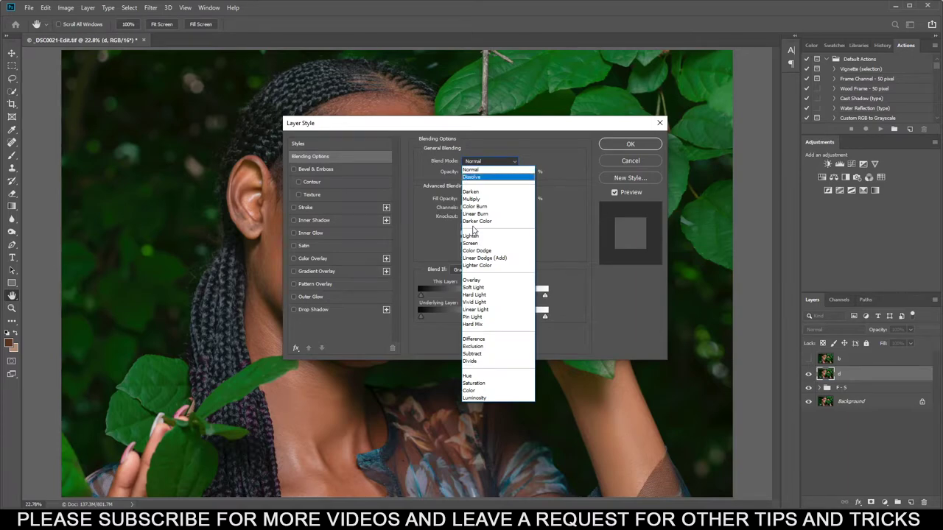
click(472, 243)
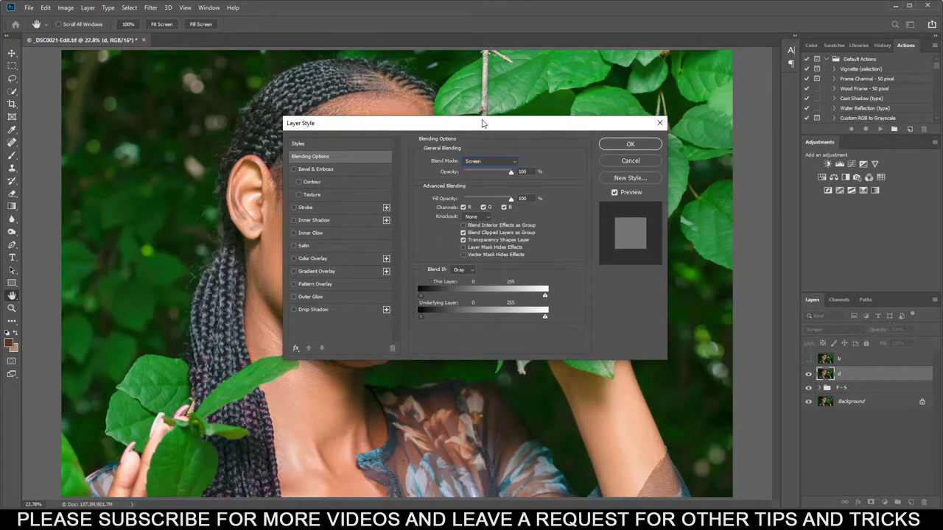
drag(485, 122, 649, 85)
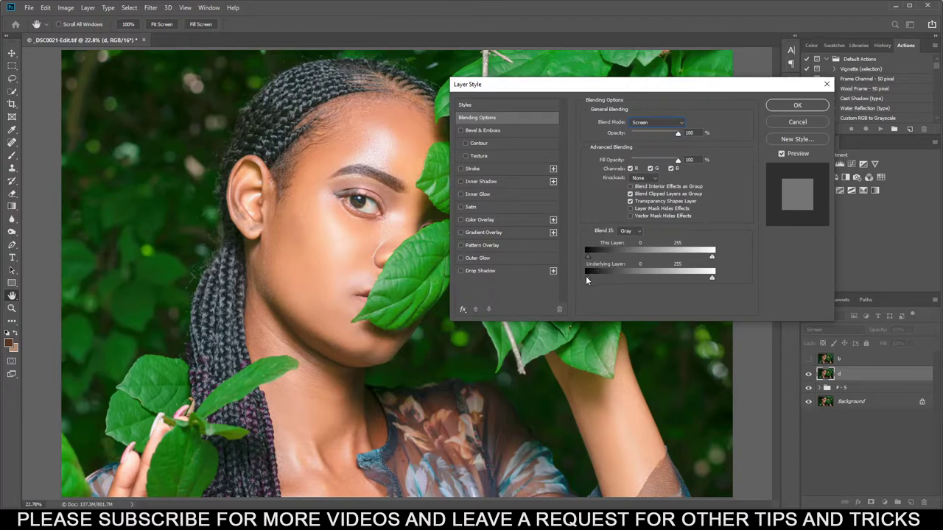
Step: Split layer d's black Underlying Layer slider in Blend If to 110 / 214 and apply the layer style
drag(587, 277, 638, 285)
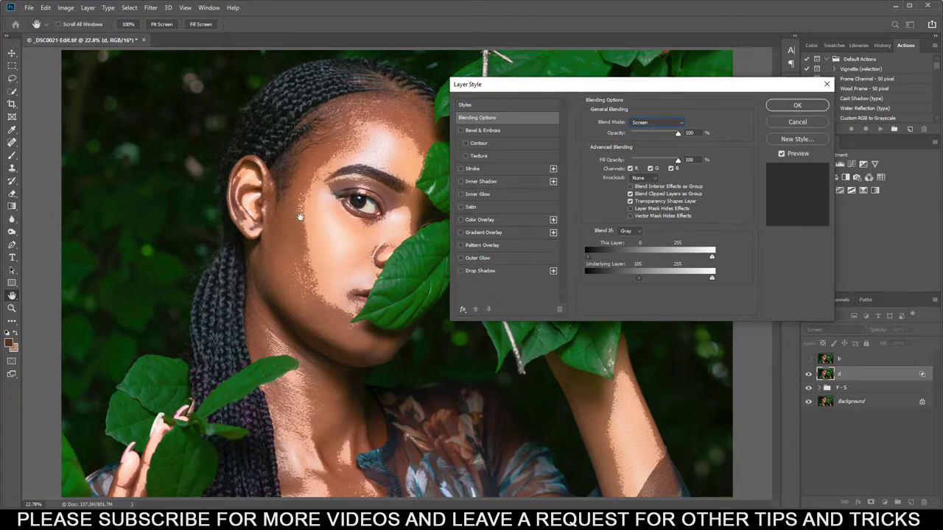
drag(639, 278, 642, 279)
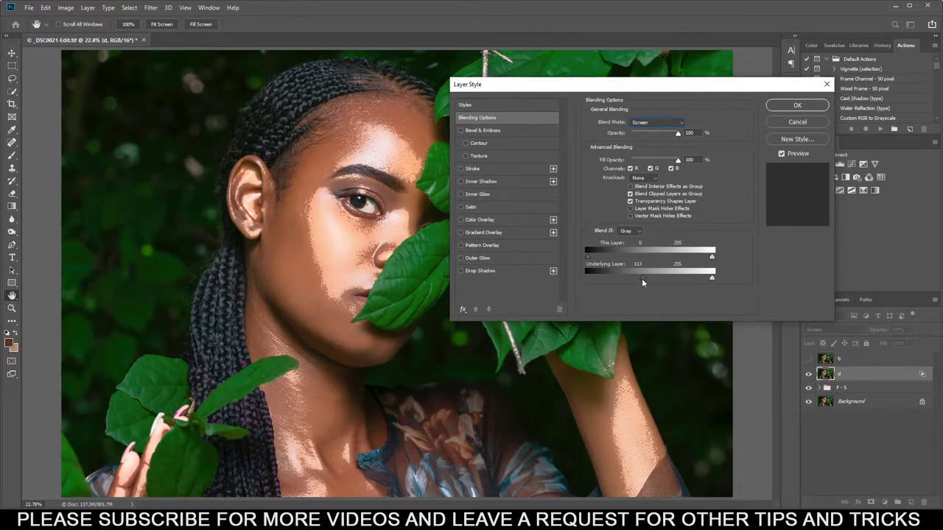
mouse_move(646, 278)
alt+mouse_down()
mouse_move(692, 279)
mouse_move(631, 279)
mouse_move(641, 282)
alt+mouse_up()
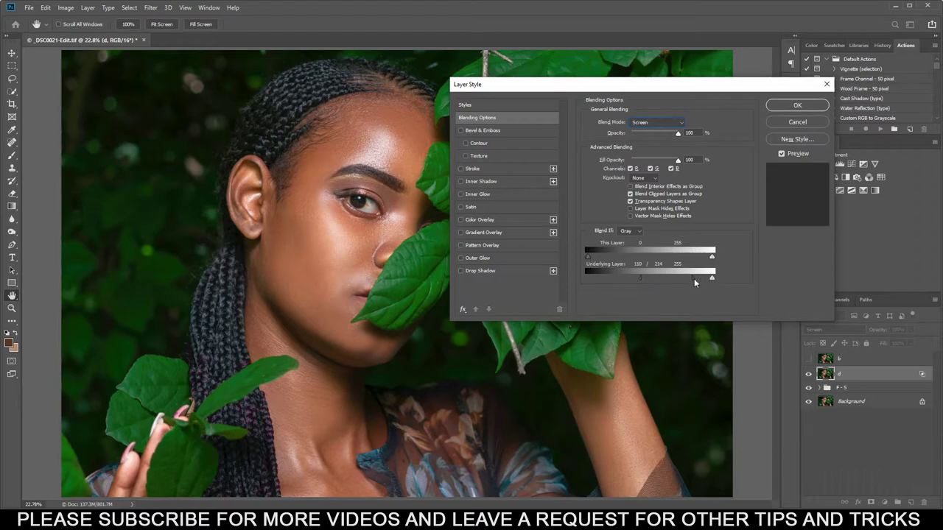
click(796, 104)
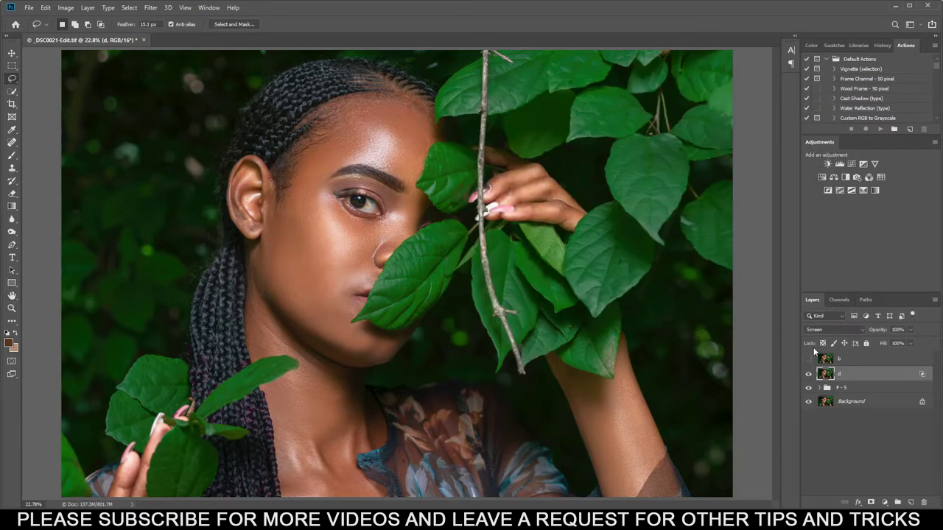
Step: Toggle layer d's visibility repeatedly to examine its brightening effect on the skin highlights
click(807, 374)
click(808, 375)
click(808, 374)
click(807, 374)
click(807, 375)
click(808, 374)
Step: Show layer b and give it Multiply blending with its white Underlying Layer slider split to 121 / 255
click(857, 359)
click(808, 359)
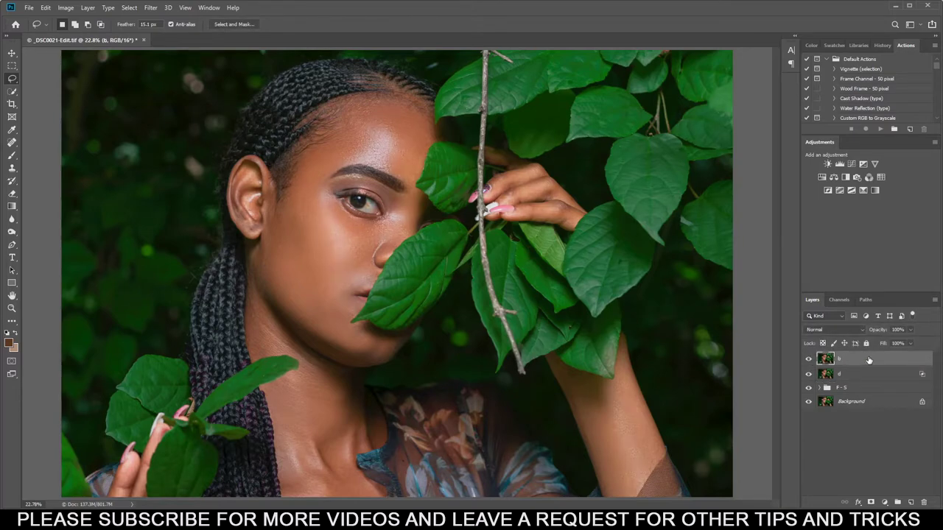
double_click(868, 360)
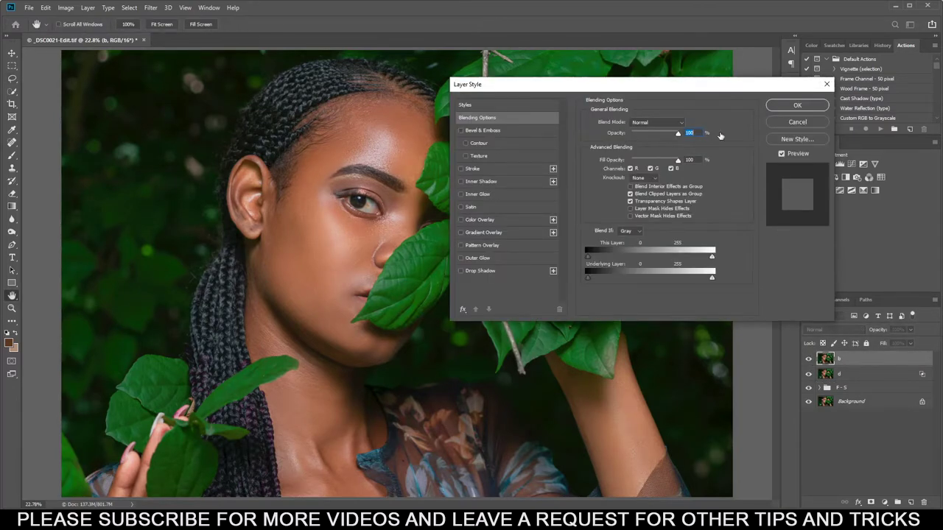
click(635, 123)
click(639, 159)
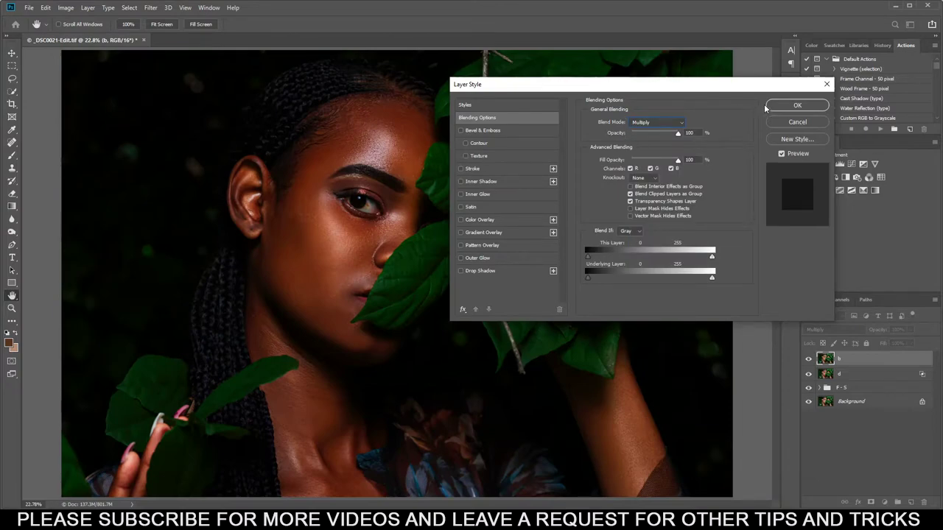
mouse_move(711, 277)
mouse_down()
mouse_move(602, 277)
mouse_move(718, 282)
mouse_up()
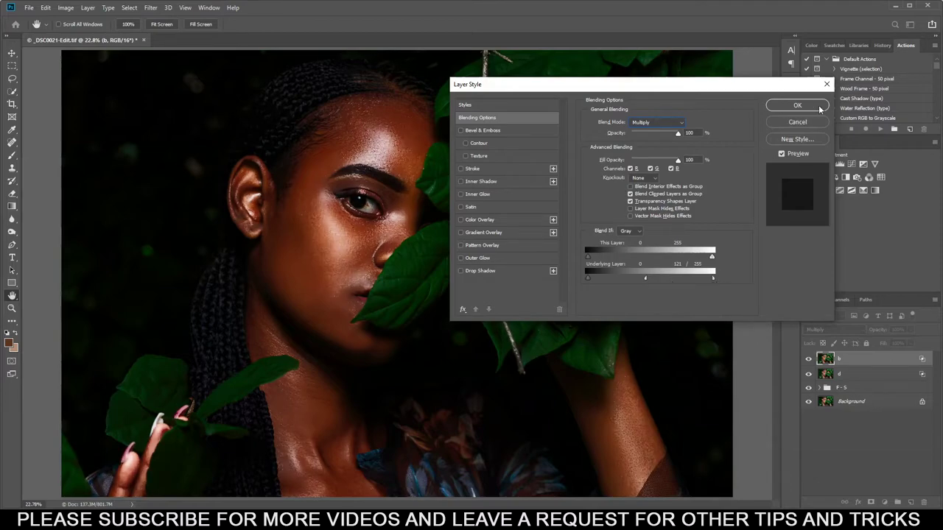
click(797, 105)
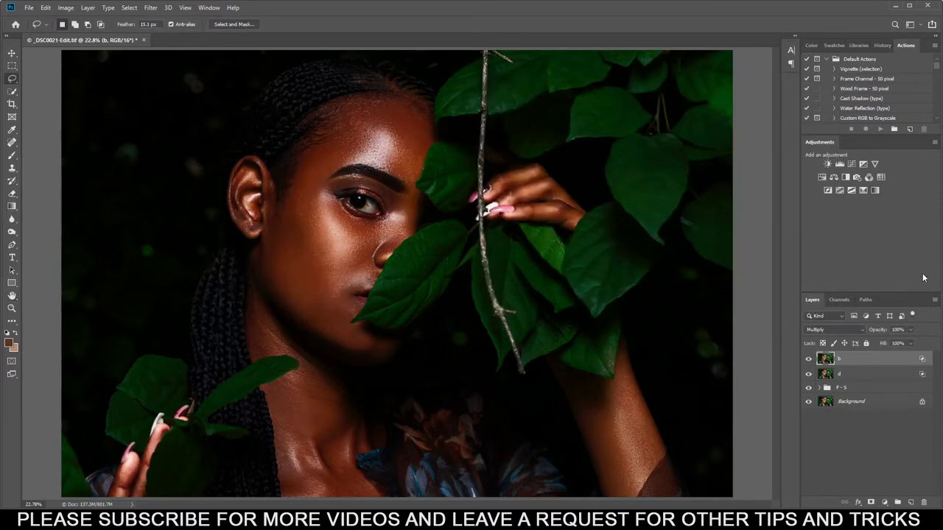
Step: Group layers b and d together and add a white layer mask to the group
shift+click(862, 374)
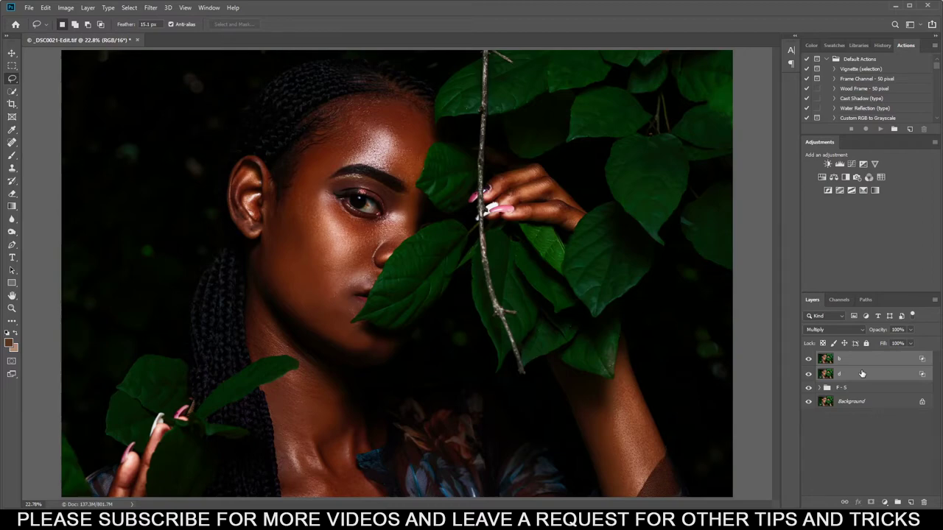
key(ctrl+g)
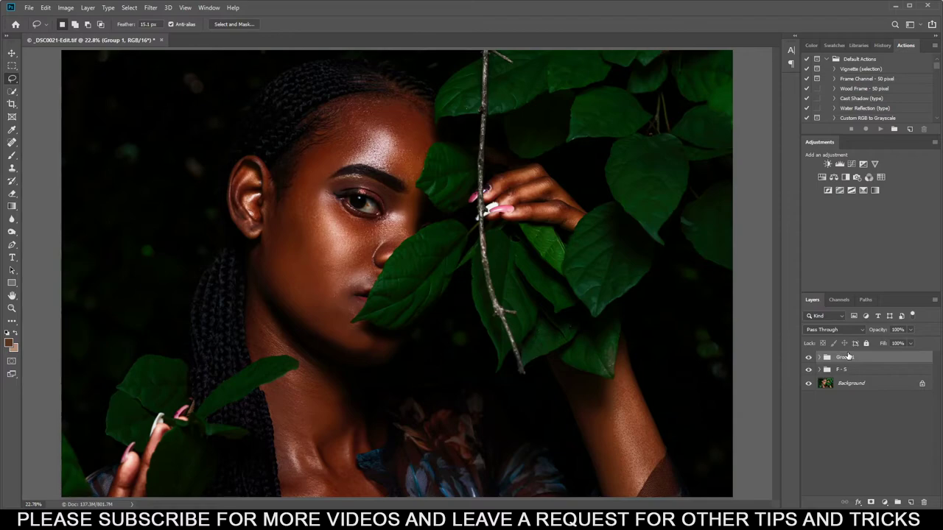
click(870, 501)
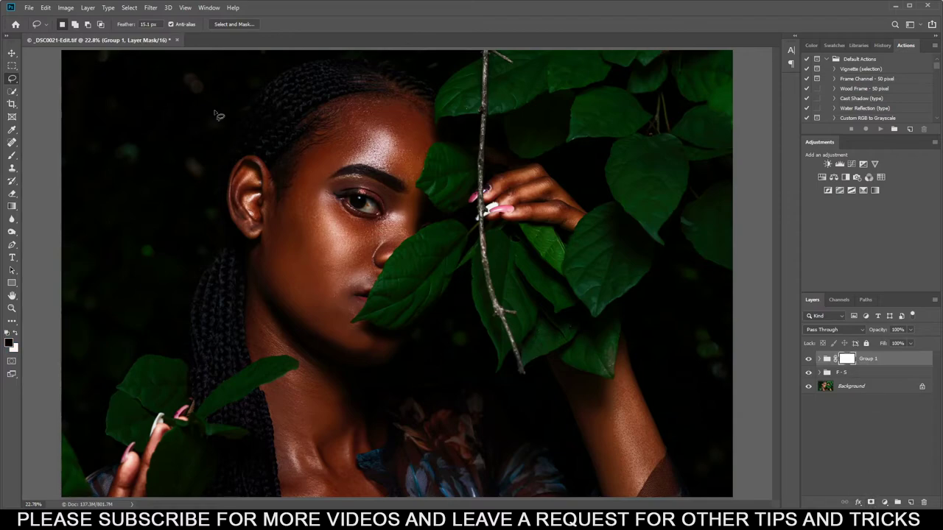
Step: Apply the merged RGB image to the group's mask using Add blending, 100% opacity, scale 2 and offset 0
click(65, 8)
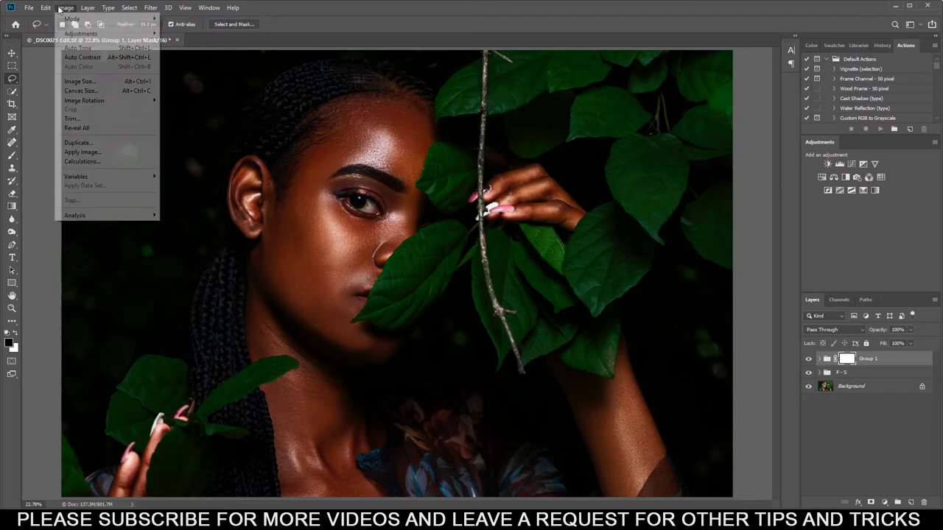
click(92, 152)
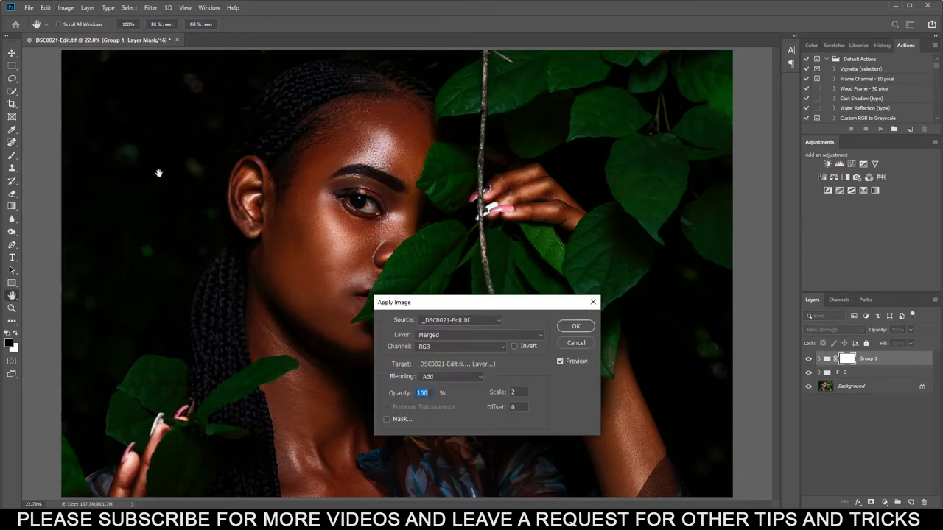
drag(493, 304, 508, 299)
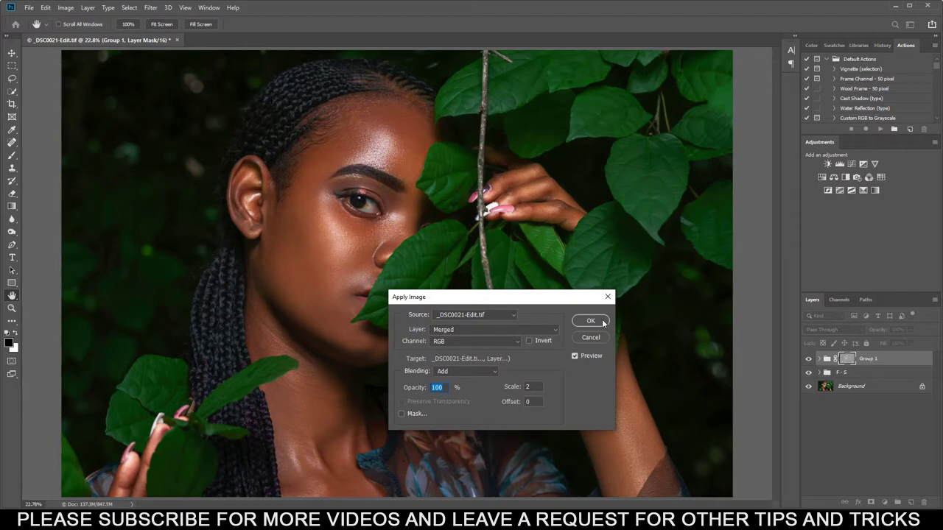
click(590, 321)
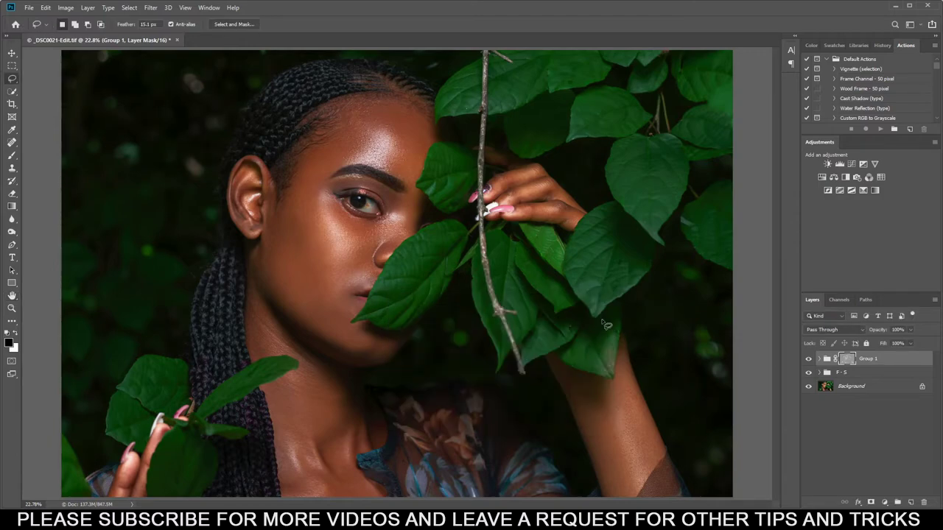
Step: Compare the image with and without the masked group, and reduce the group's opacity to 47%
click(808, 358)
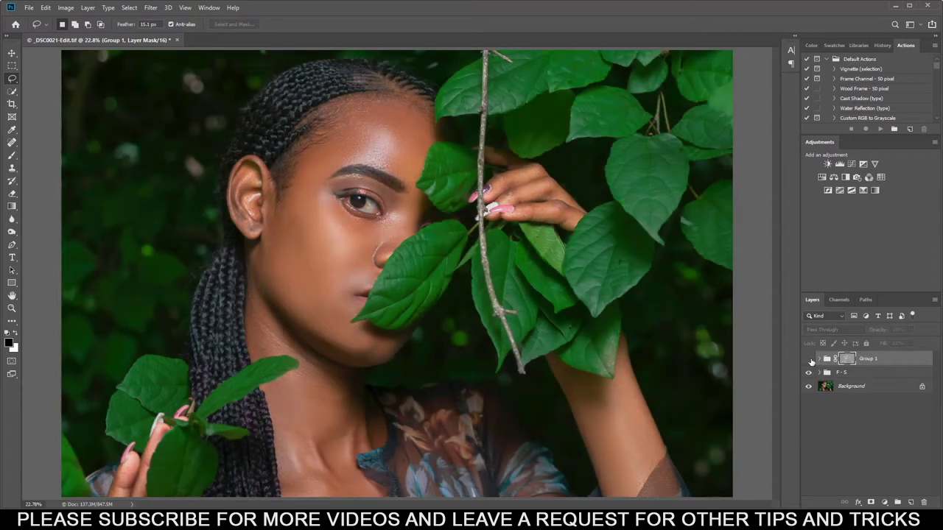
click(809, 359)
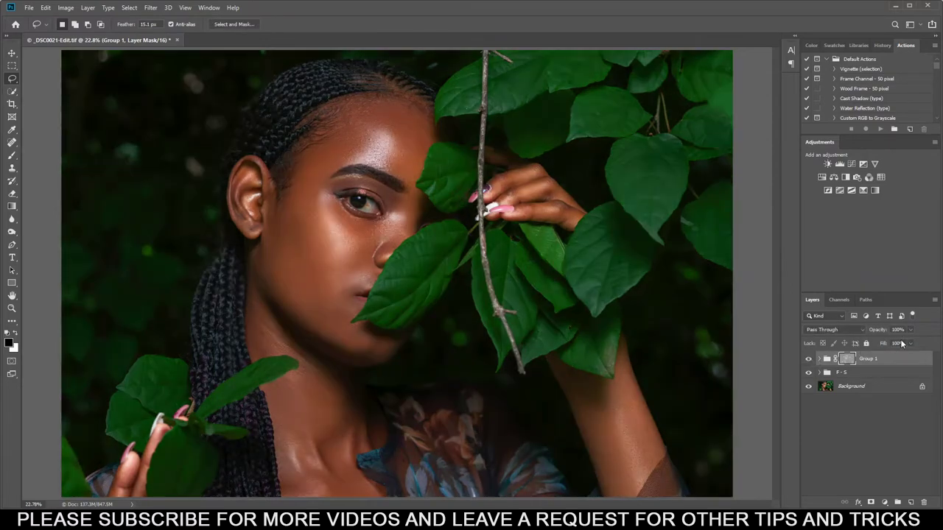
click(910, 329)
drag(913, 342, 899, 343)
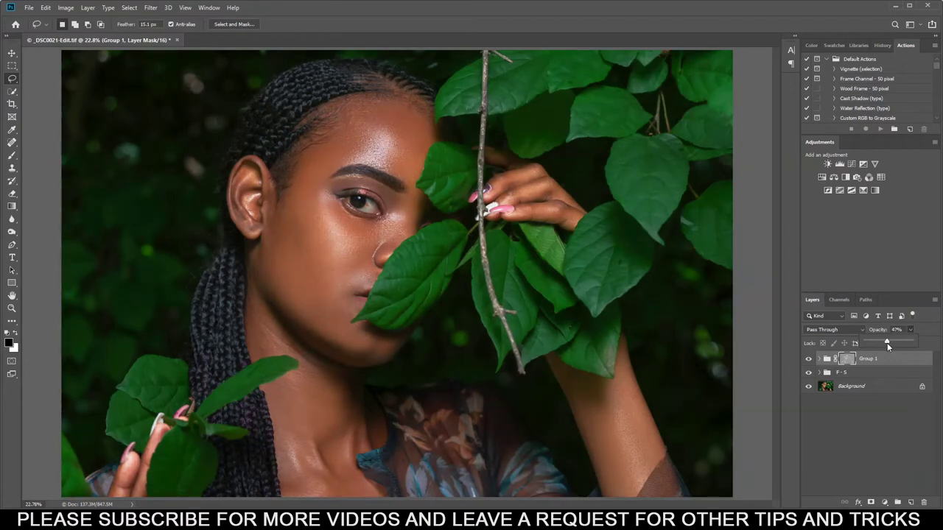
Step: Toggle the masked group's visibility to check the contrast effect at its reduced opacity
click(809, 359)
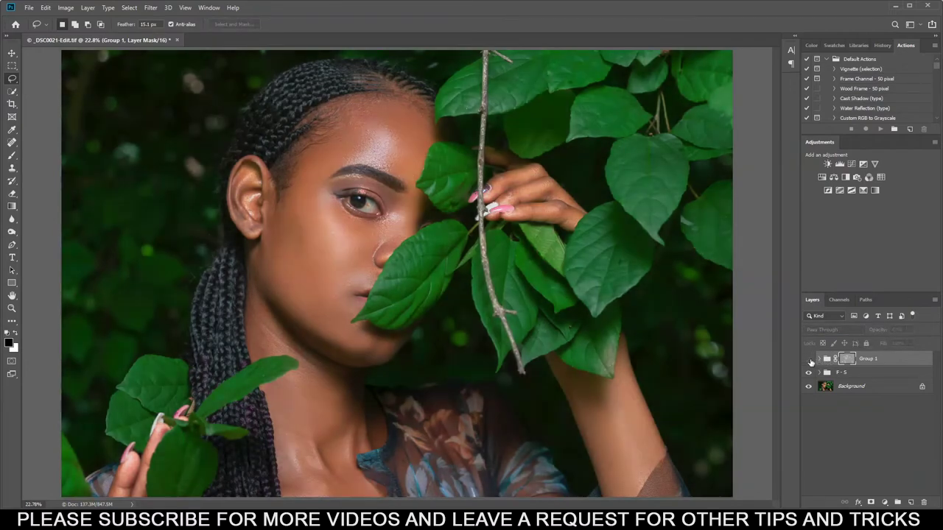
click(809, 359)
click(809, 359)
click(809, 359)
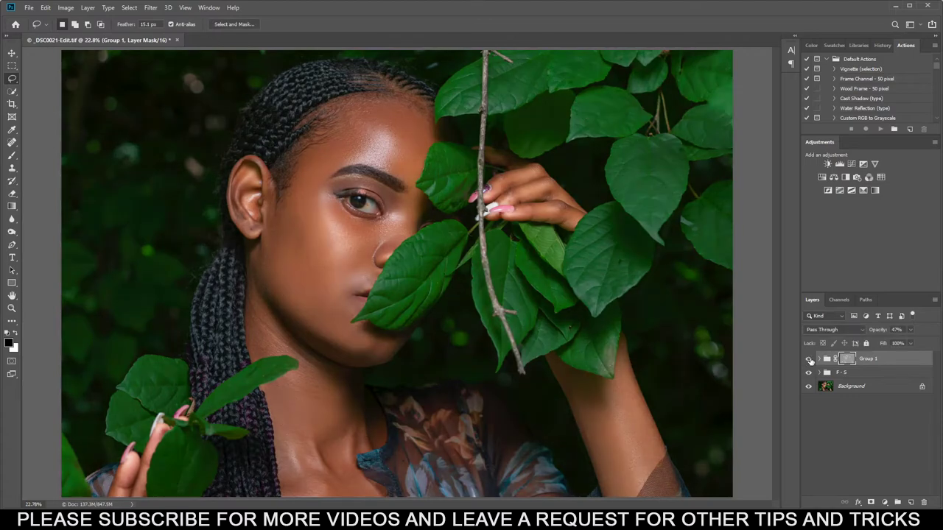
Step: Readjust the masked group's opacity and nest it inside a new group
drag(906, 343, 903, 343)
key(ctrl+g)
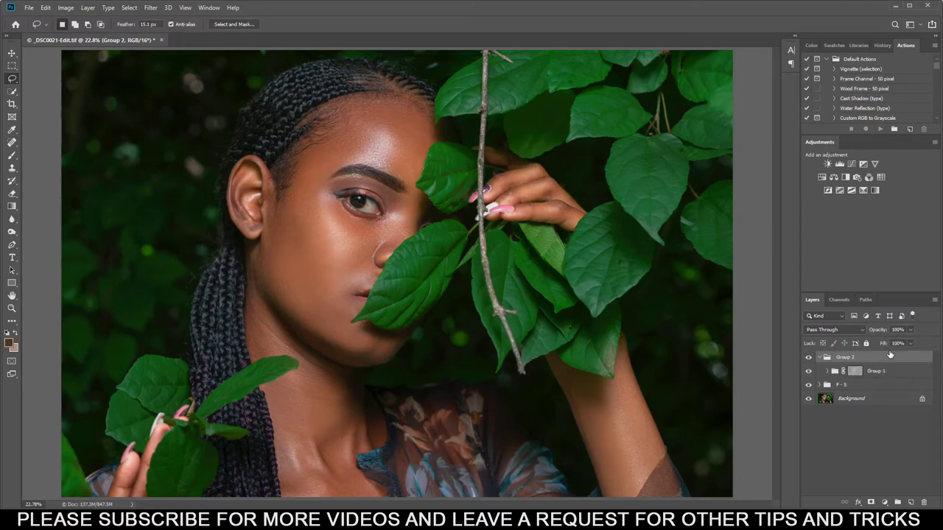
Step: Hide Group 2, stamp the visible layers into a new layer, and place that layer at the top of the stack
click(808, 358)
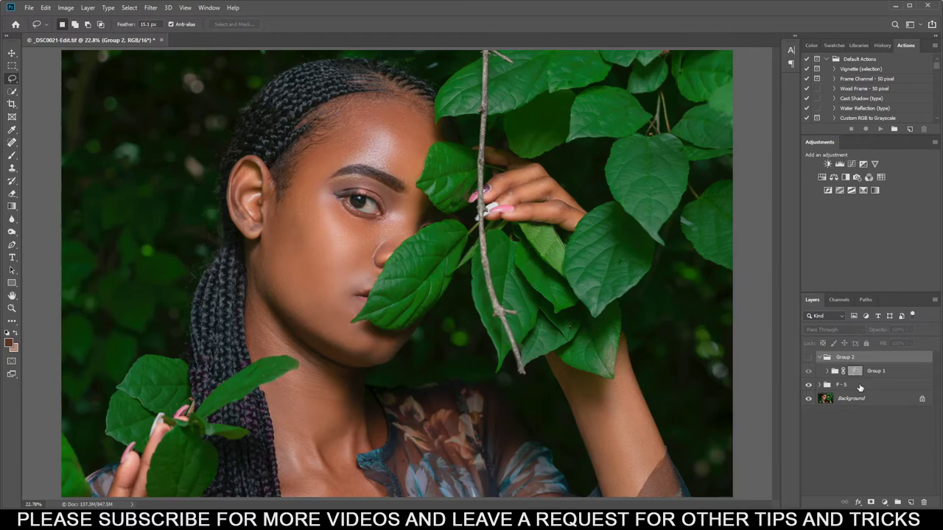
click(882, 424)
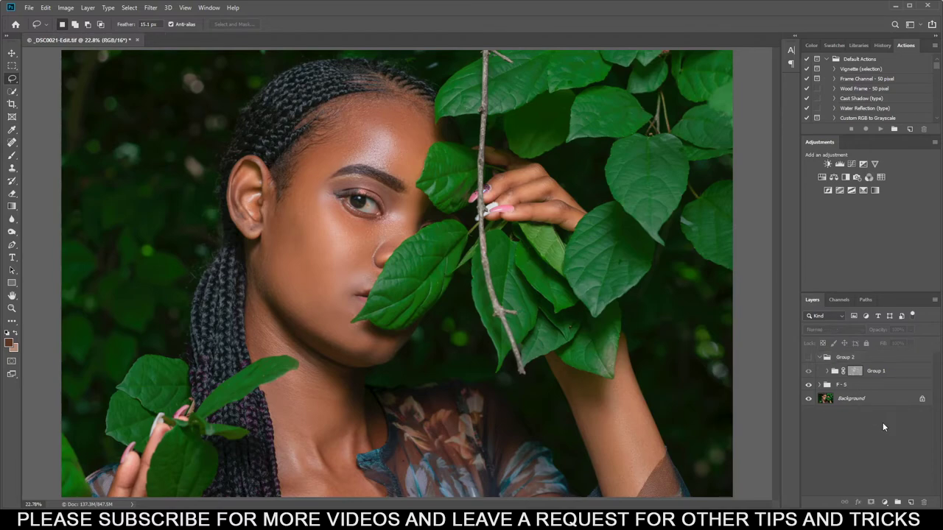
key(ctrl+shift+alt+e)
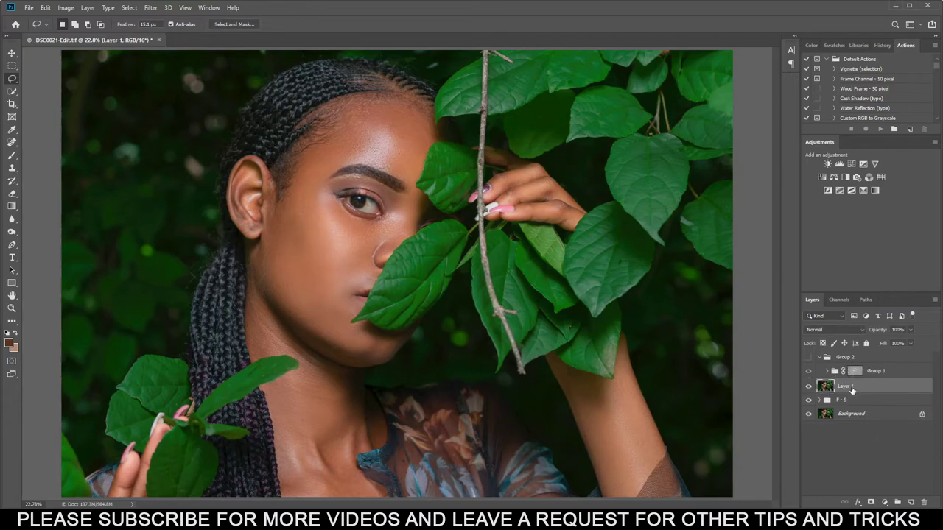
drag(863, 389, 858, 358)
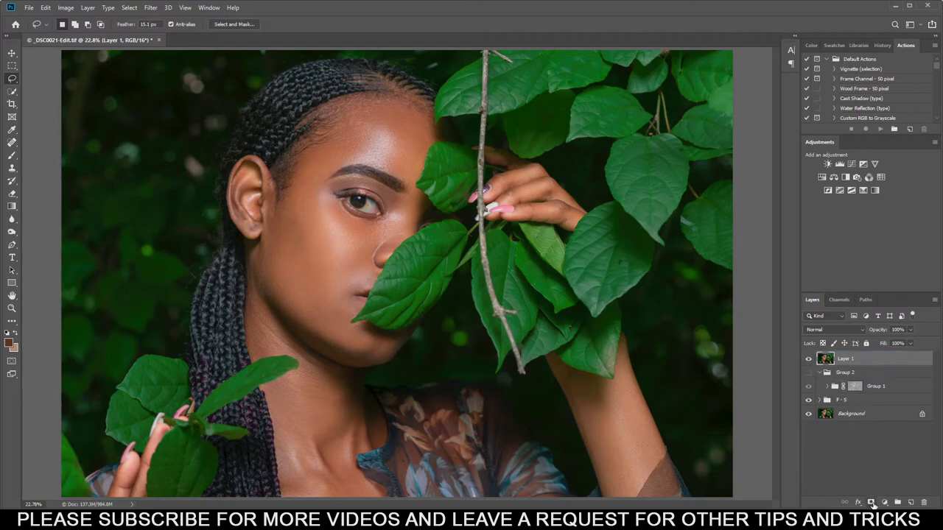
Step: Add a layer mask to the stamped layer and open Color Range for that mask
click(870, 502)
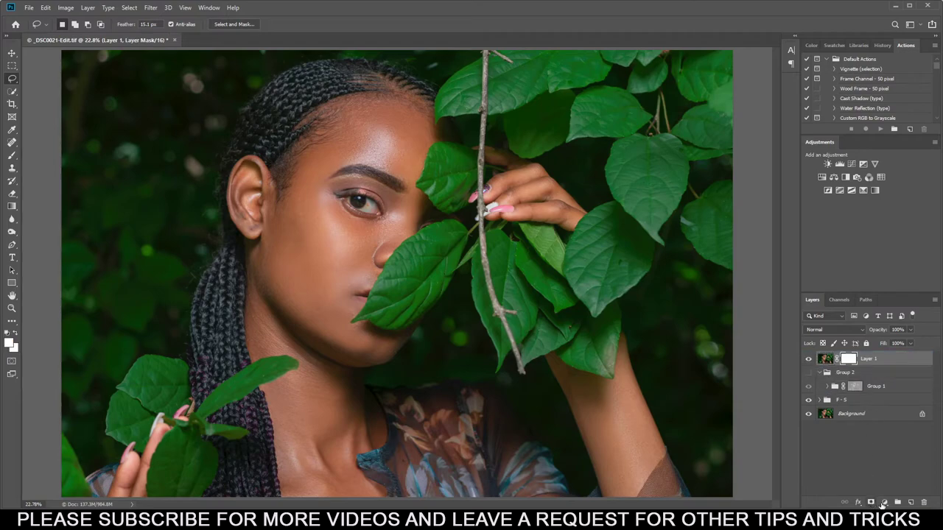
click(129, 9)
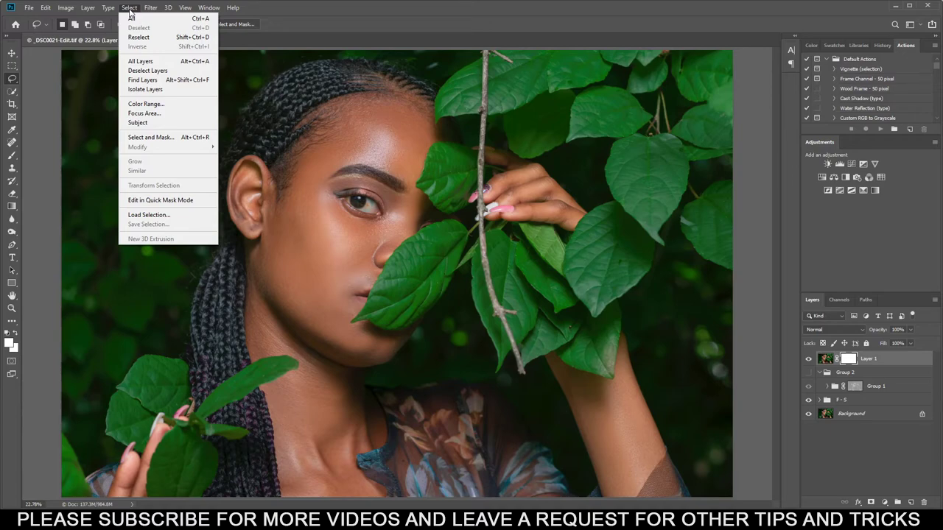
click(144, 103)
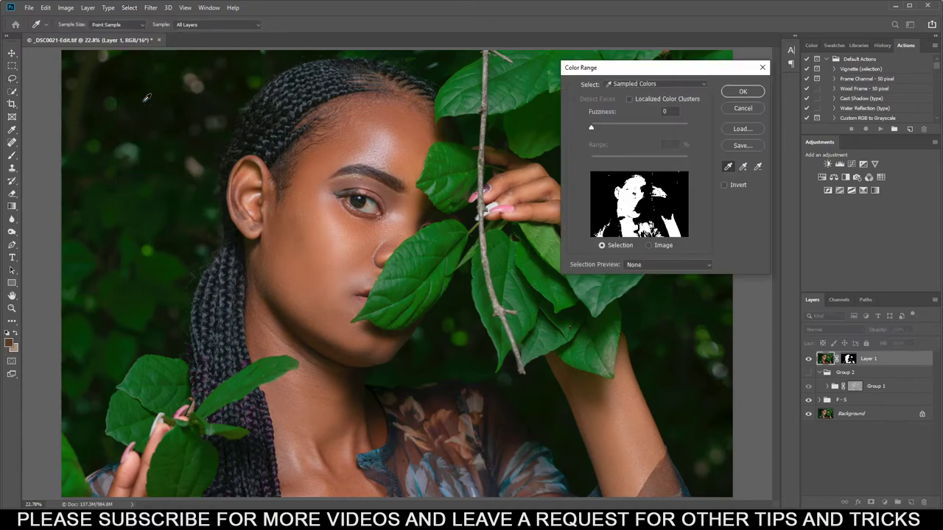
Step: Try sampling the cheek's skin colour for the Color Range selection
click(319, 223)
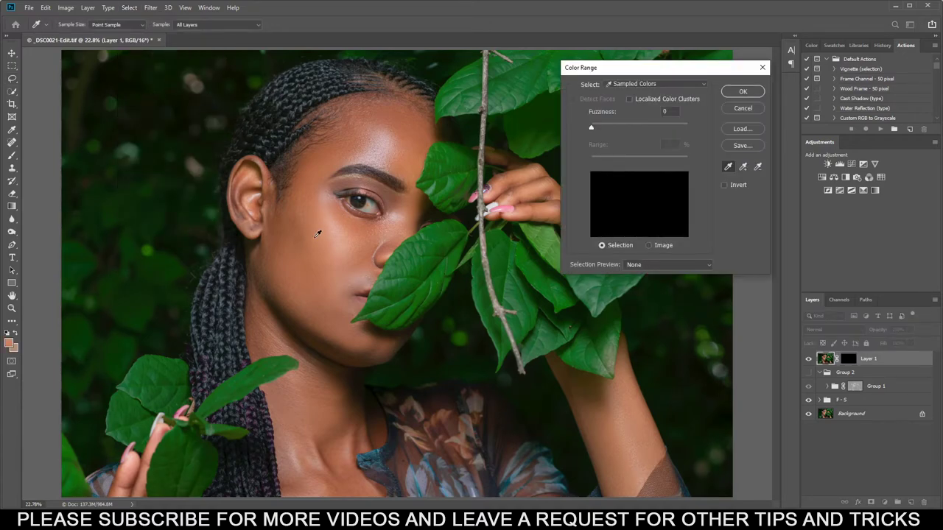
click(318, 247)
click(324, 259)
Step: Restrict the stamped layer's mask to Skin Tones with a Color Range fuzziness of 39
click(651, 85)
click(637, 213)
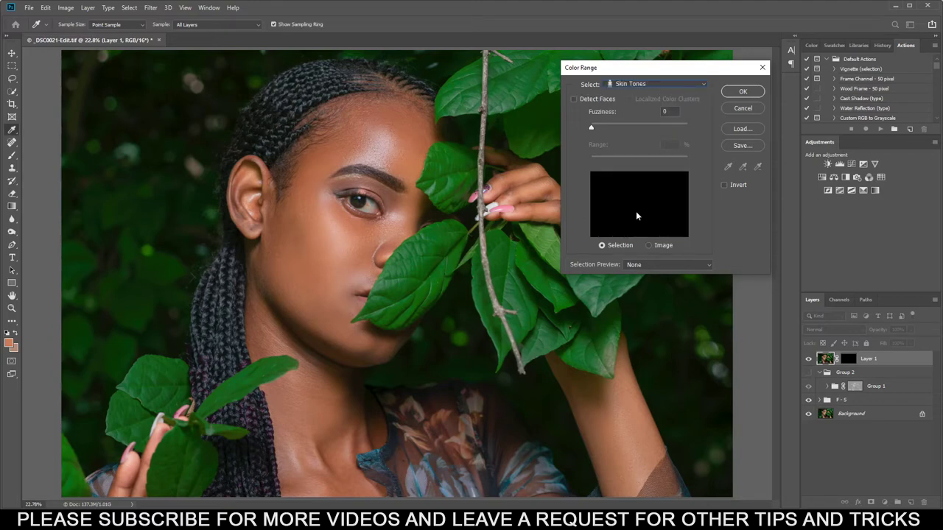
drag(591, 129, 612, 127)
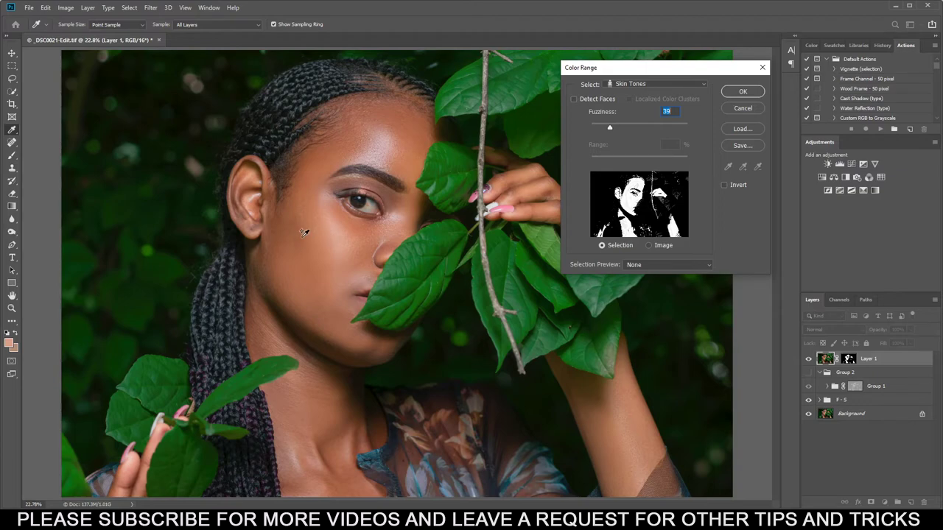
shift+click(302, 220)
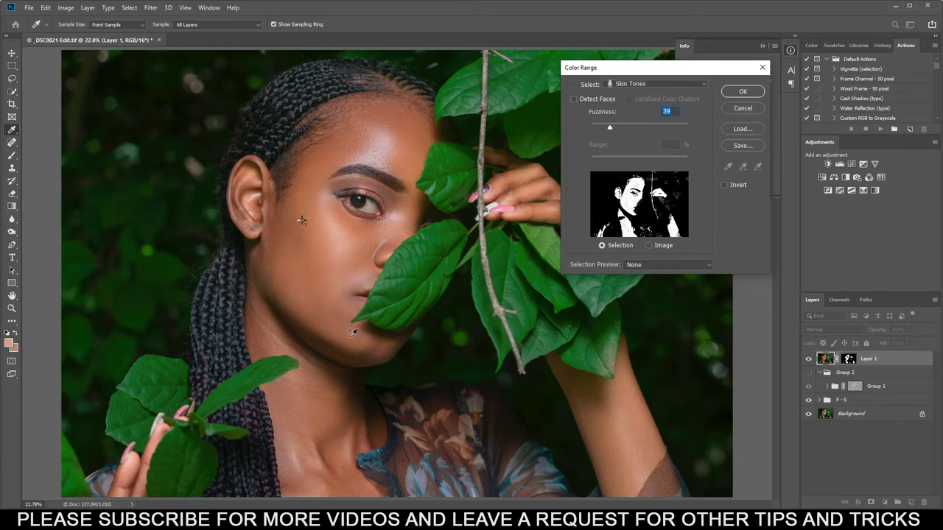
click(742, 91)
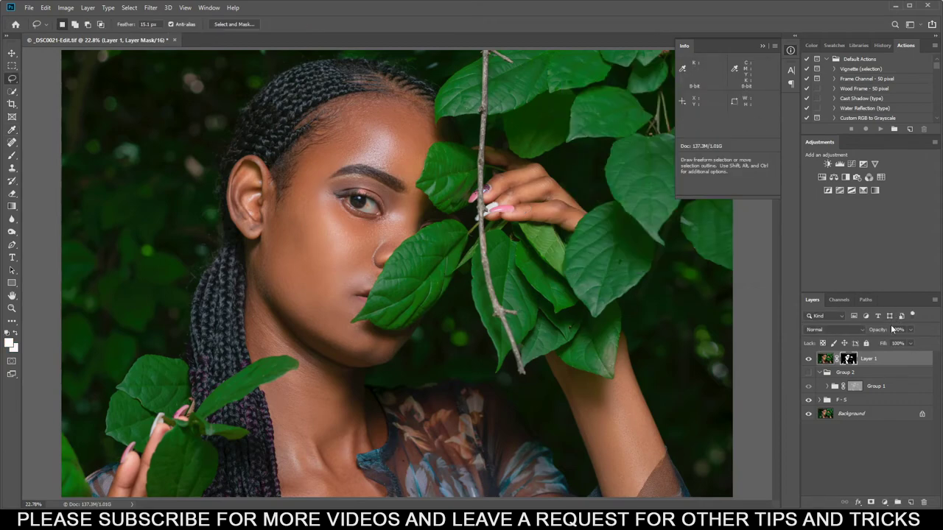
Step: Show Group 2 again, give it a copy of the stamped layer's skin-tone mask, and delete the stamped layer
click(808, 373)
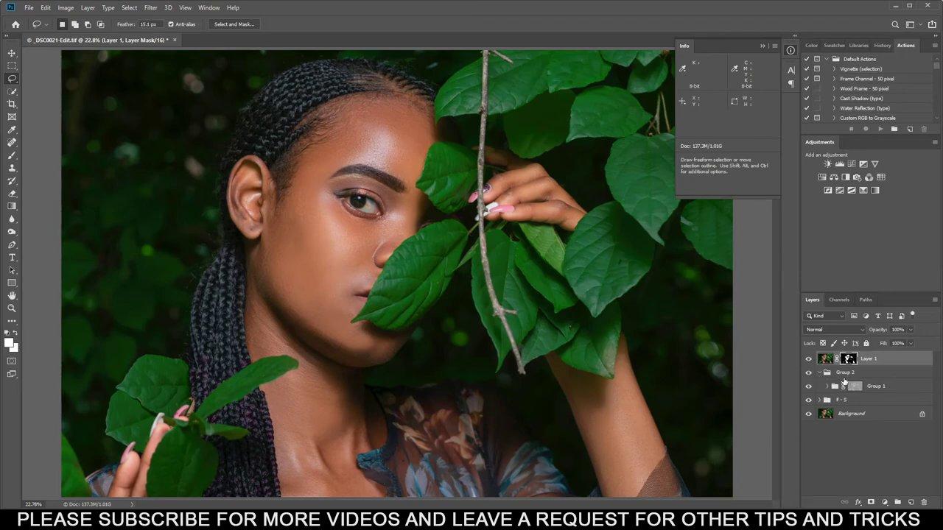
click(846, 376)
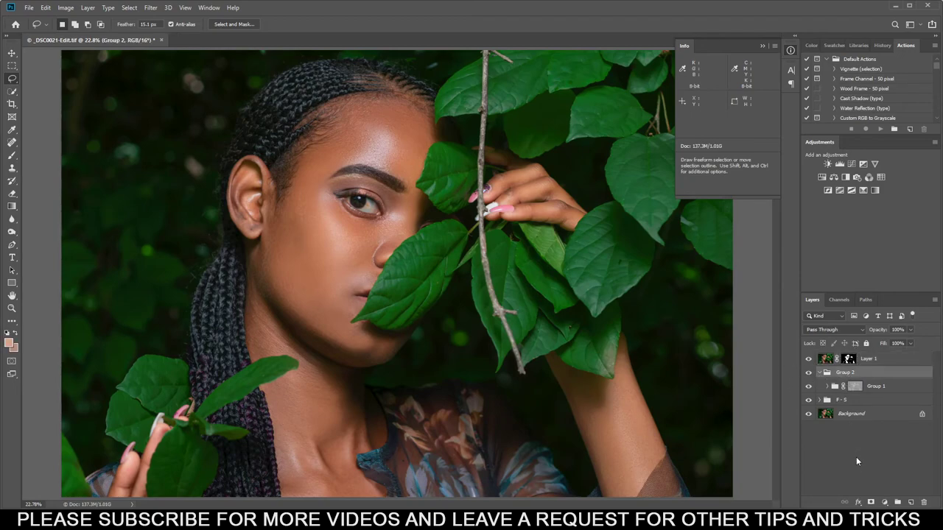
click(871, 502)
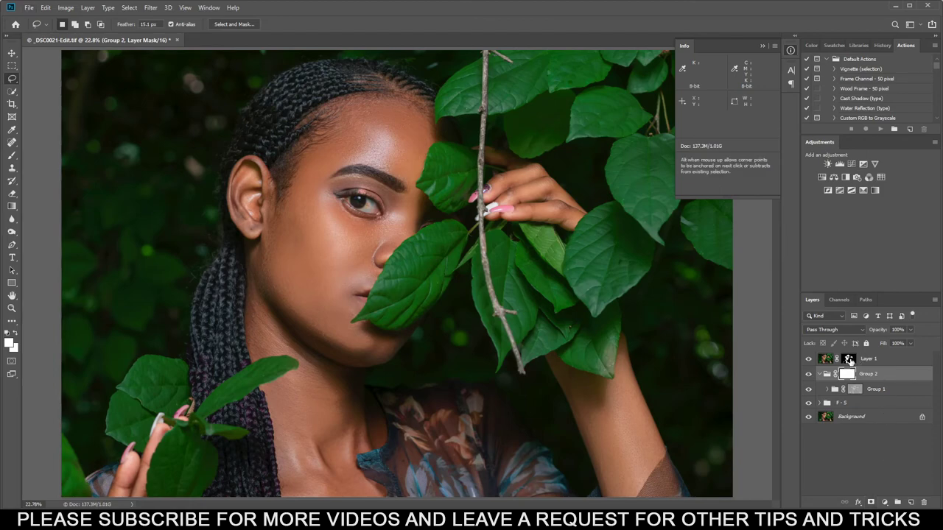
alt+click(850, 360)
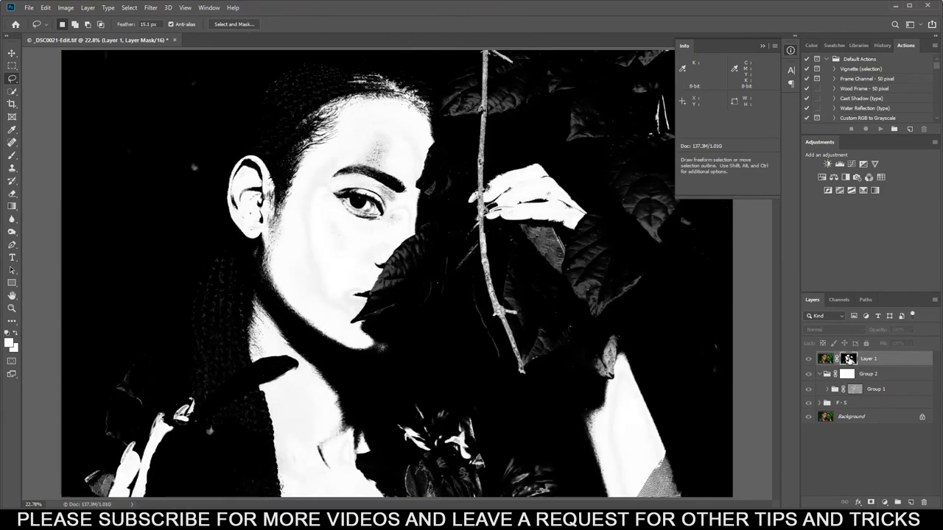
drag(849, 360, 850, 374)
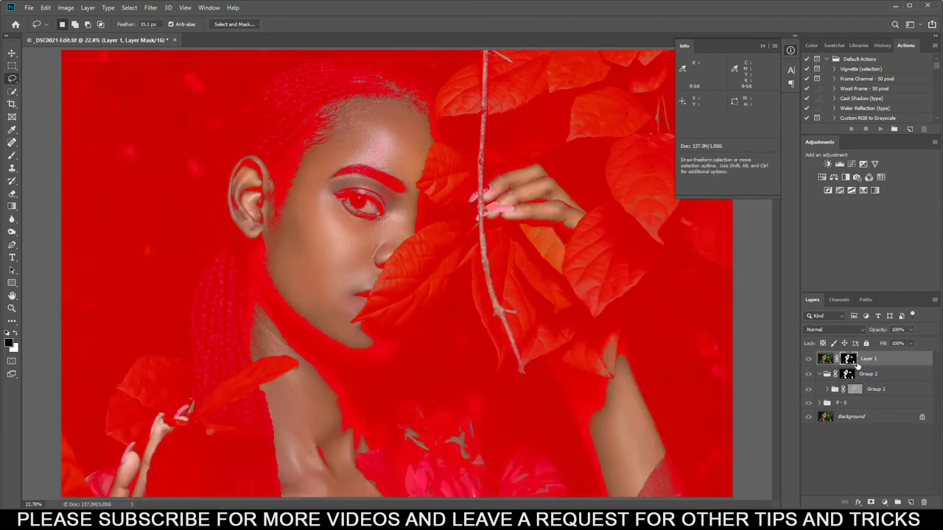
click(889, 360)
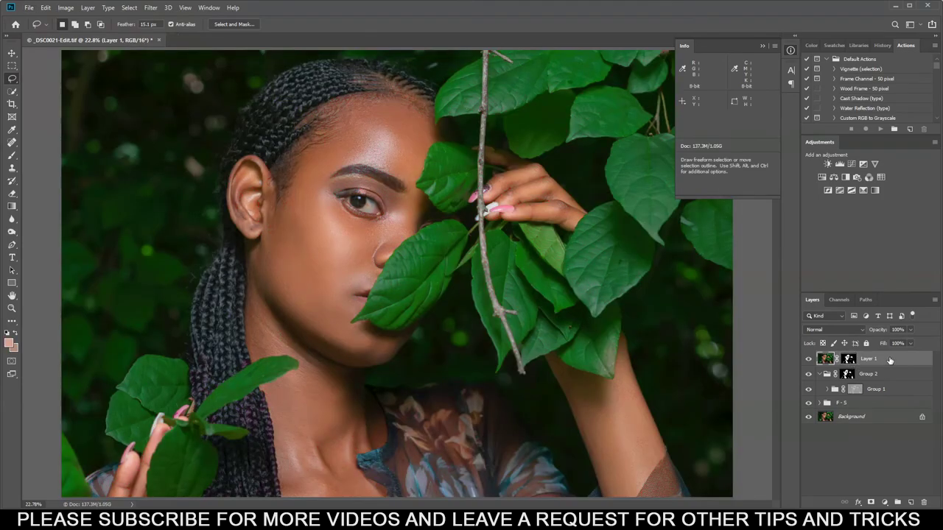
key(Delete)
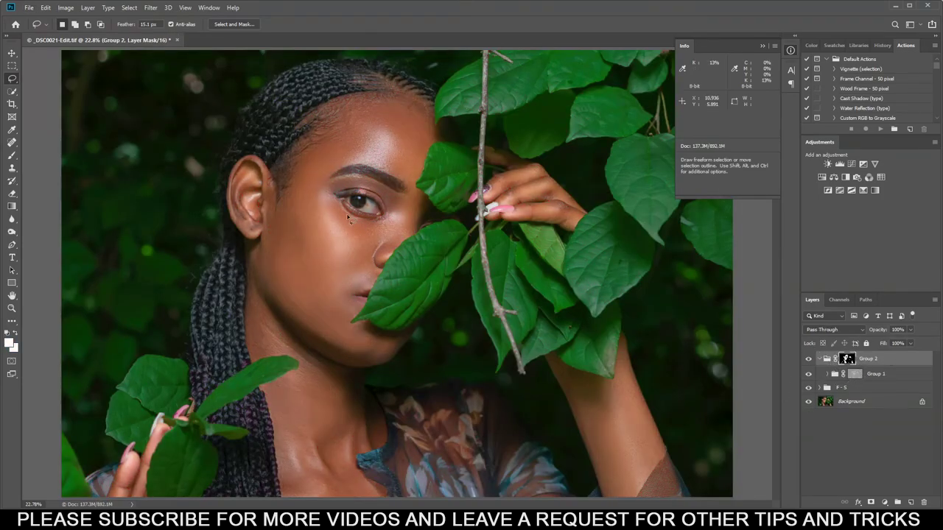
Step: Compare the portrait with and without Group 2, and reduce the group's opacity to 57%
click(808, 359)
click(808, 358)
click(910, 364)
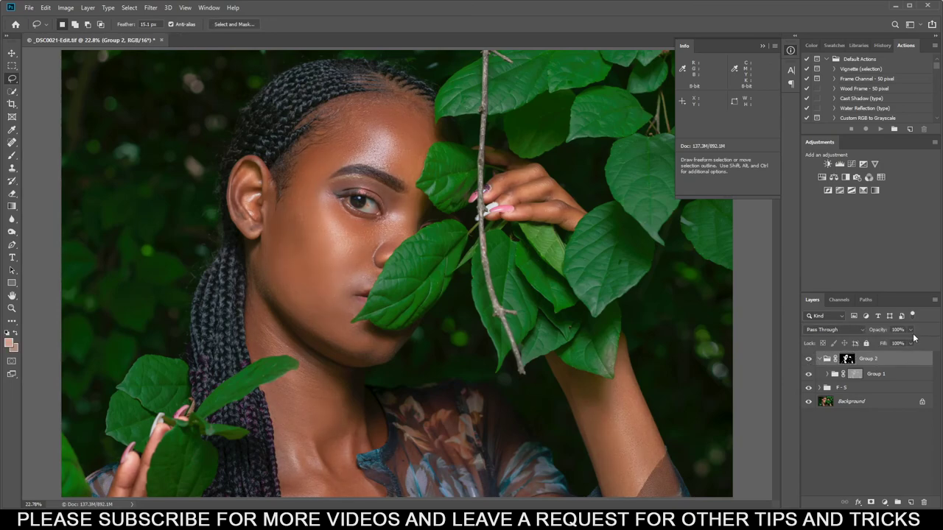
click(910, 330)
drag(911, 340, 892, 344)
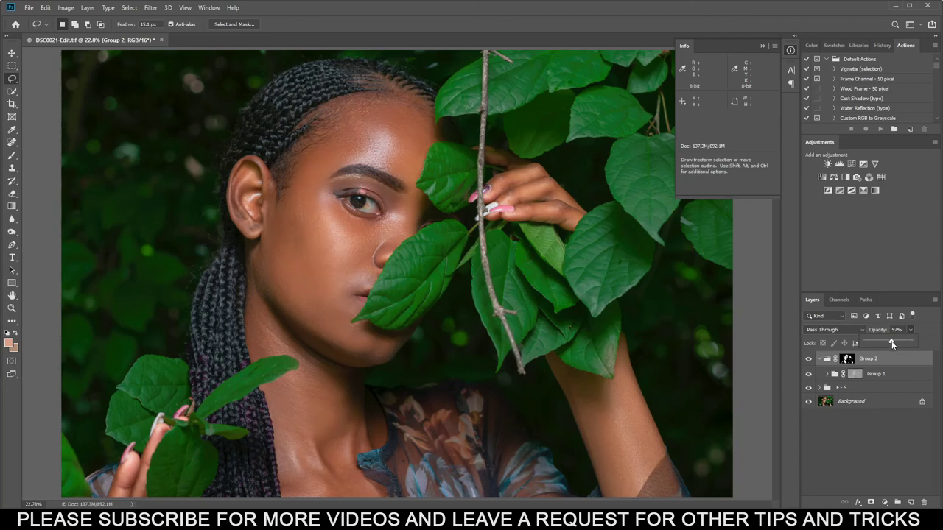
Step: Toggle Group 2's visibility to check the skin contrast effect at its reduced opacity
click(808, 359)
click(808, 359)
click(808, 359)
click(808, 360)
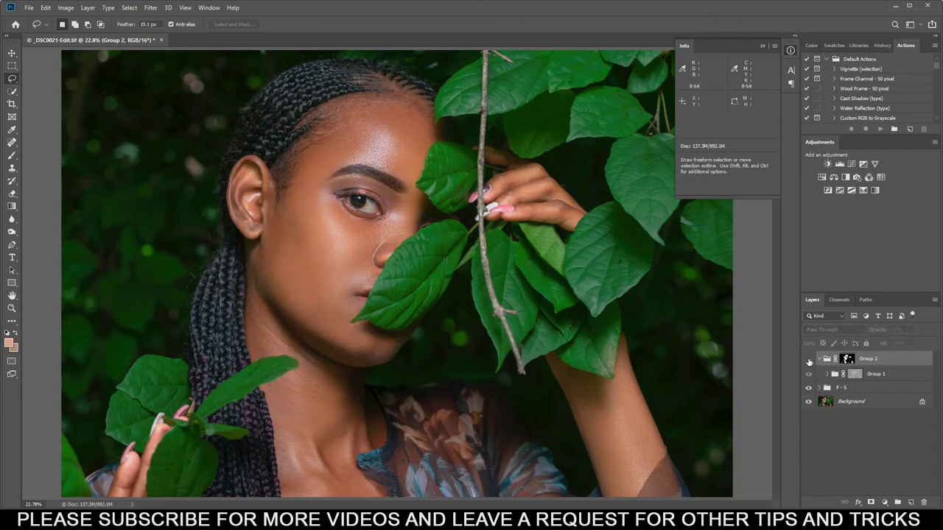
click(808, 359)
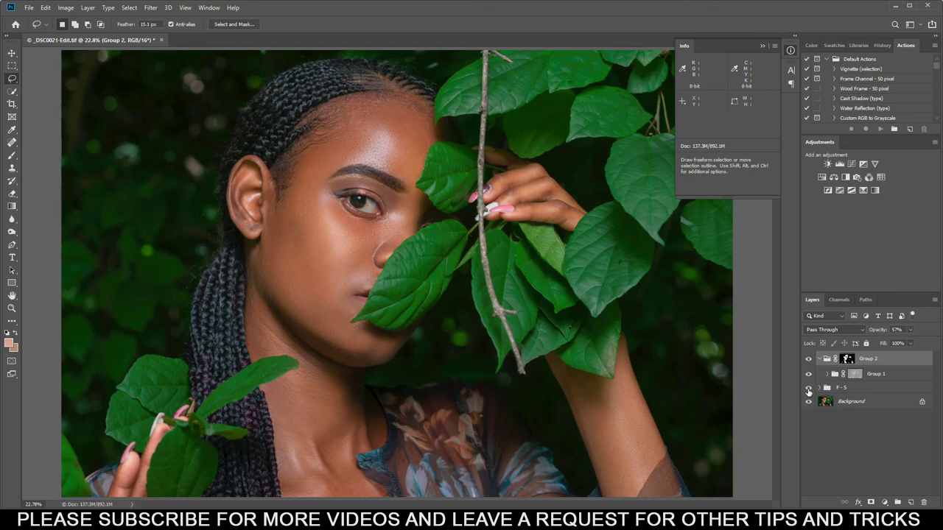
Step: Hide and restore both Group 2 and the F - S group to compare the retouched portrait with the original
click(807, 388)
click(809, 360)
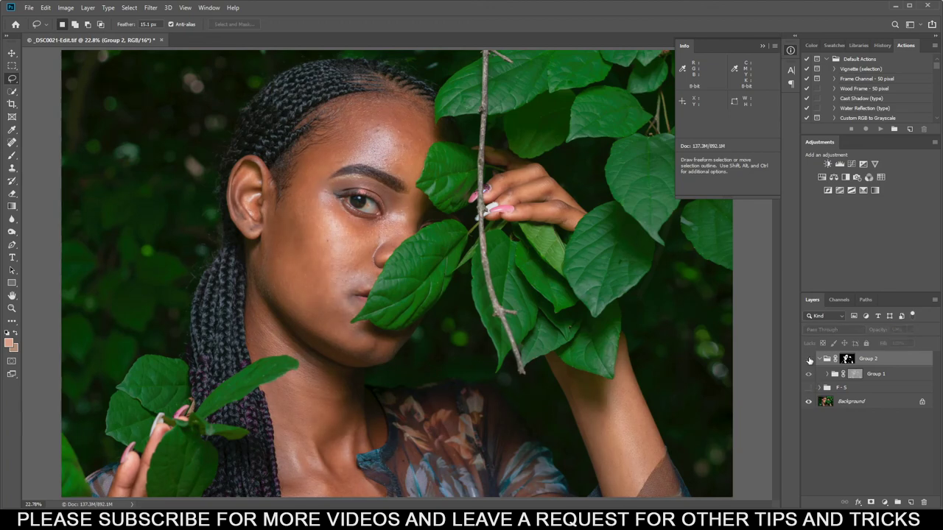
click(808, 360)
click(808, 388)
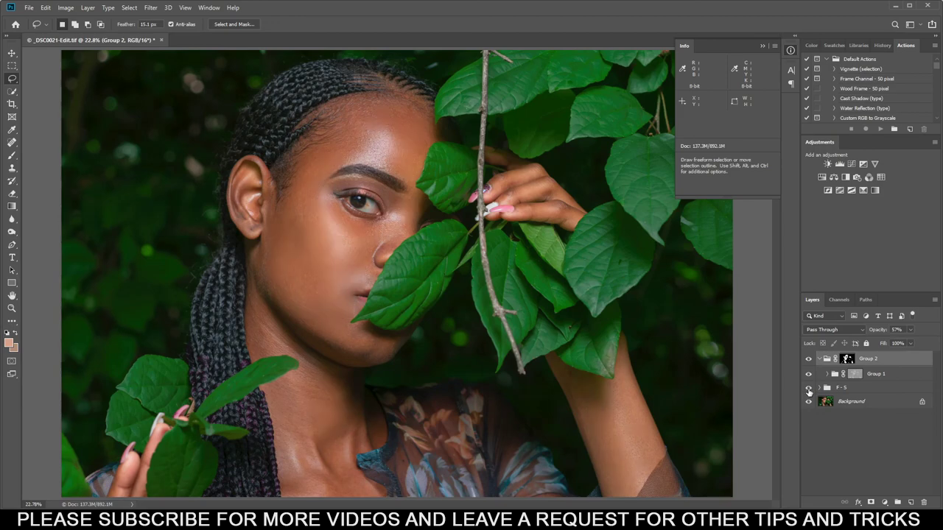